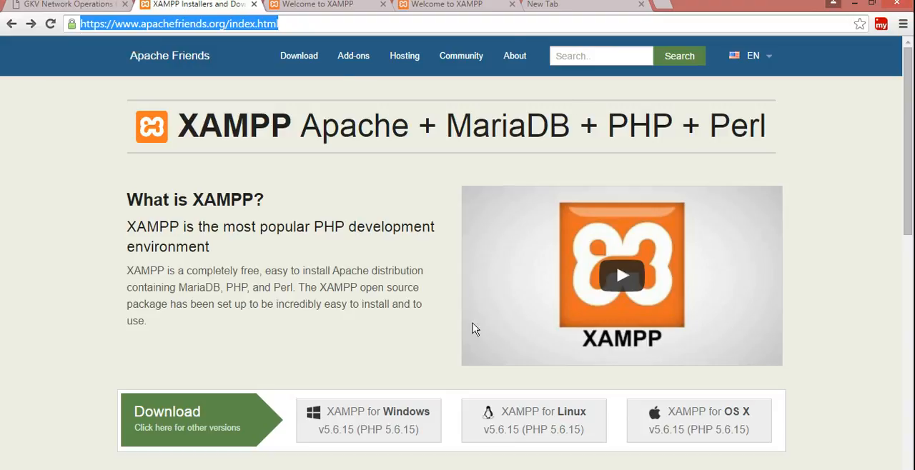
- Reload the XAMPP homepage and open the download page for the other XAMPP versions
left_click_drag(904, 154, 913, 200)
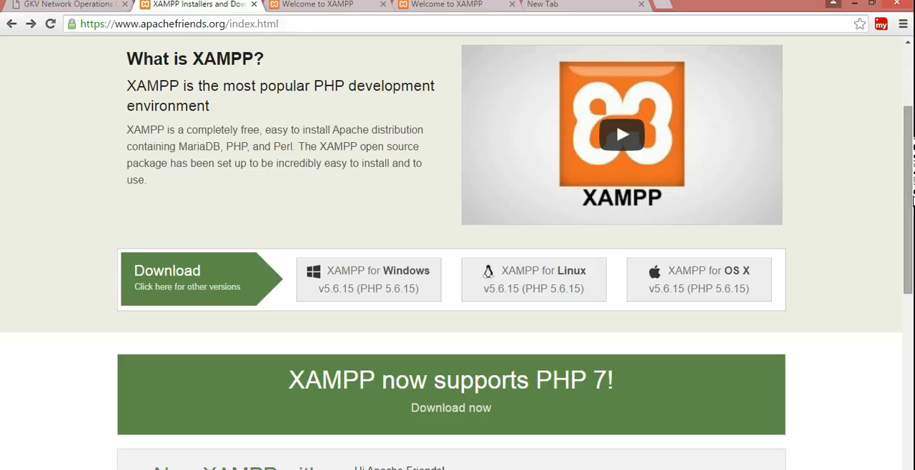
scroll(315, 267, "up", 1)
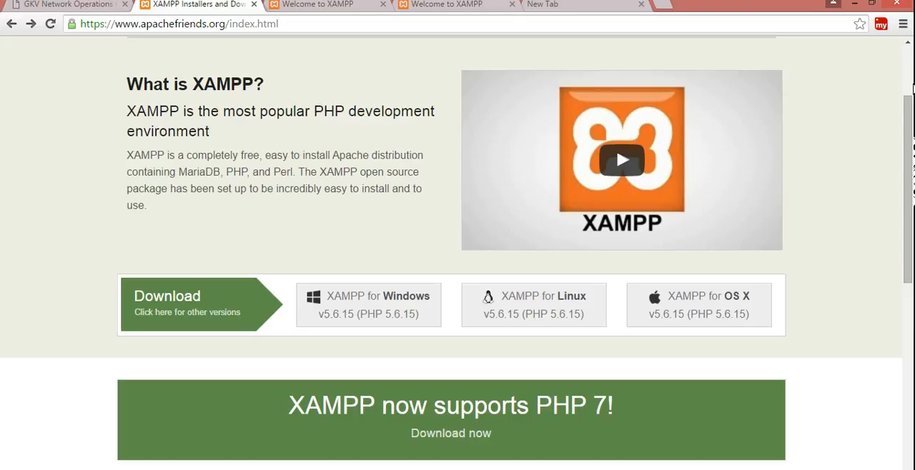
scroll(909, 86, "up", 2)
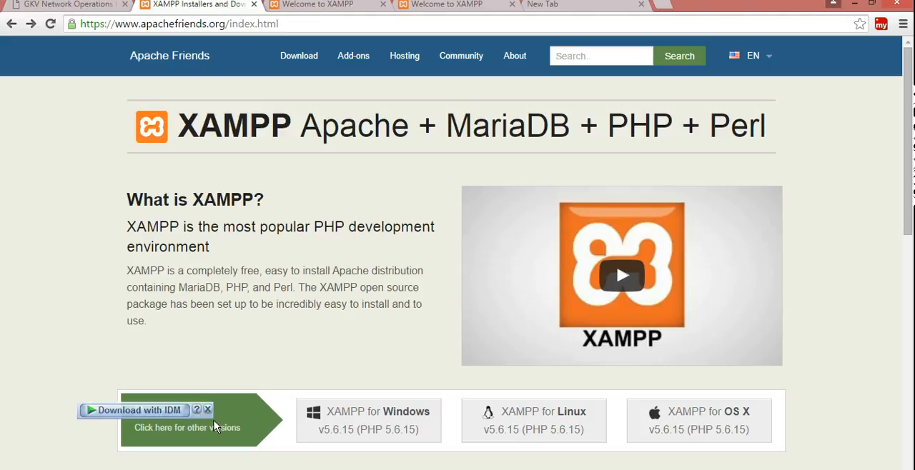
mouse_move(229, 426)
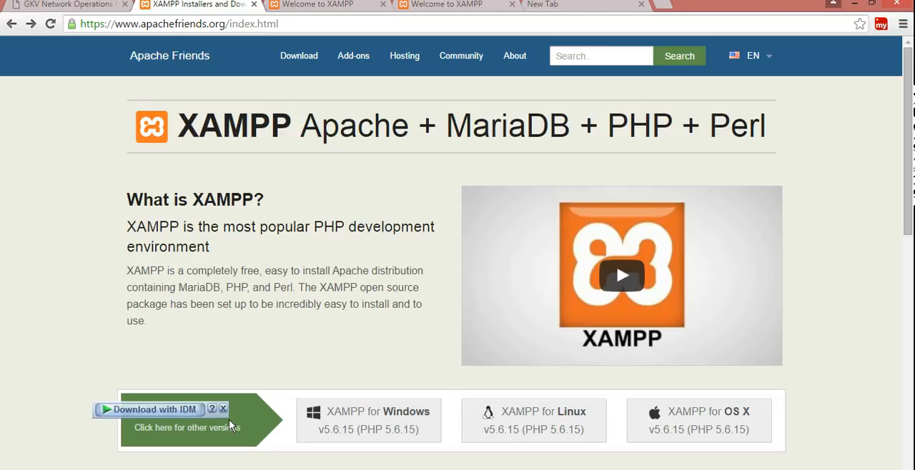
right_click(833, 136)
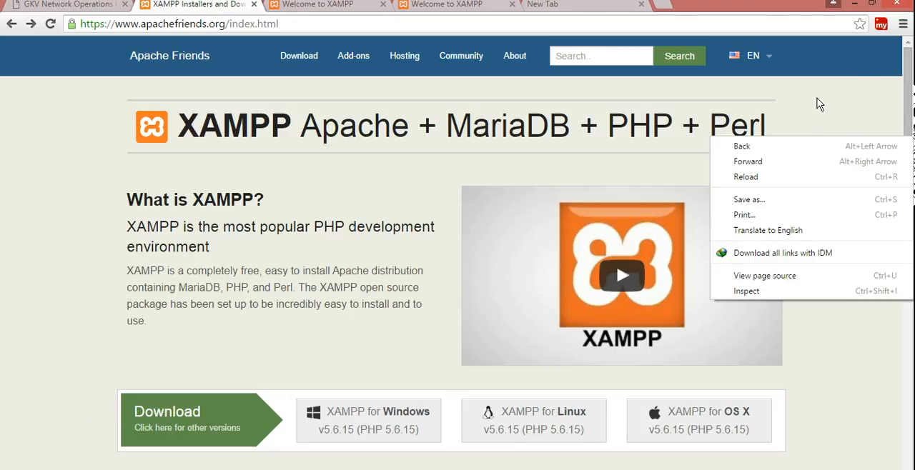
left_click(773, 177)
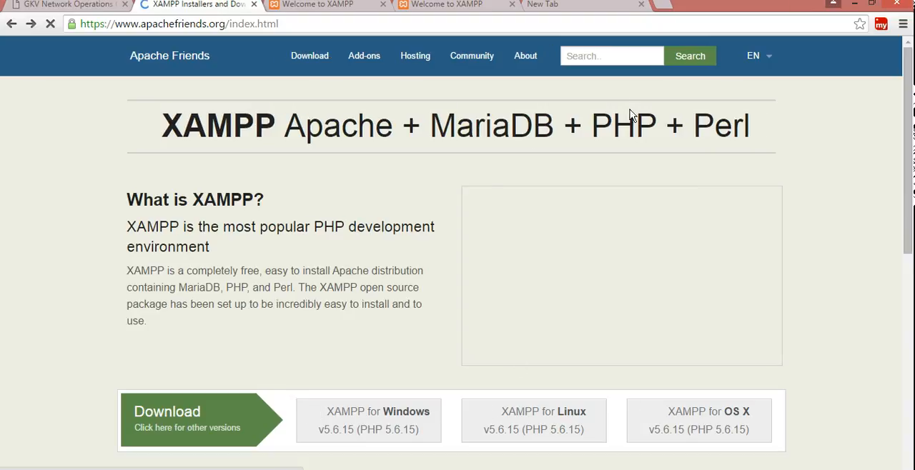
scroll(912, 174, "down", 3)
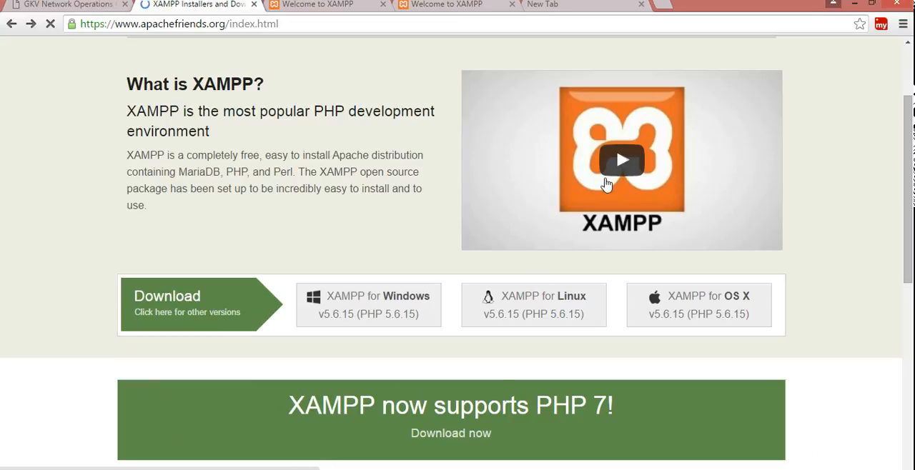
left_click(166, 321)
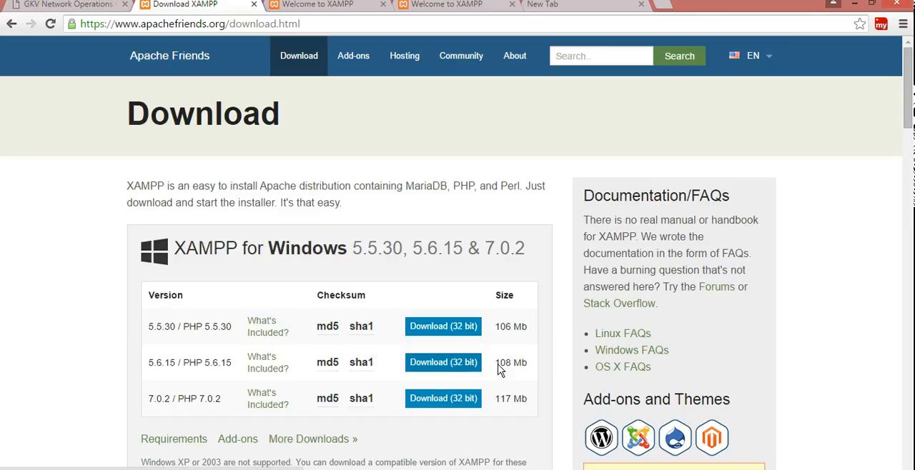
- Look through the XAMPP versions offered for Windows, Linux and OS X on the download page
mouse_move(911, 127)
left_mouse_down()
mouse_move(908, 230)
mouse_move(898, 223)
mouse_move(907, 231)
mouse_move(906, 284)
mouse_move(910, 103)
mouse_move(911, 114)
left_mouse_up()
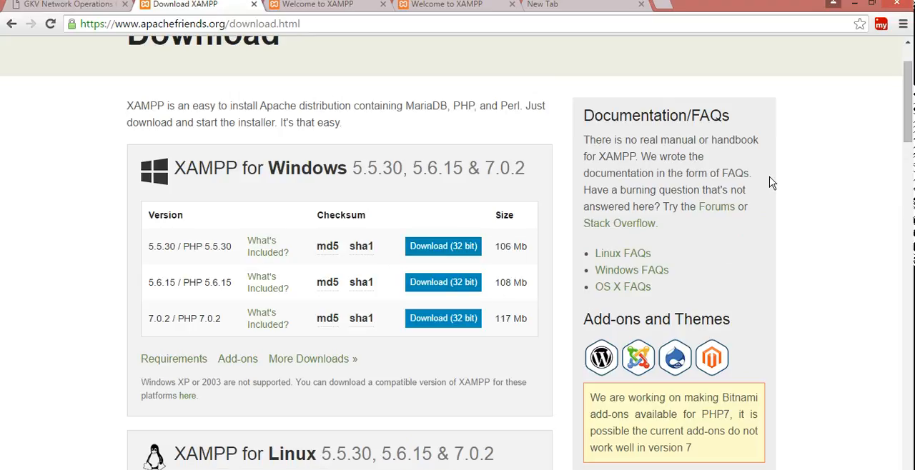
mouse_move(910, 96)
left_mouse_down()
mouse_move(911, 223)
mouse_move(912, 84)
left_mouse_up()
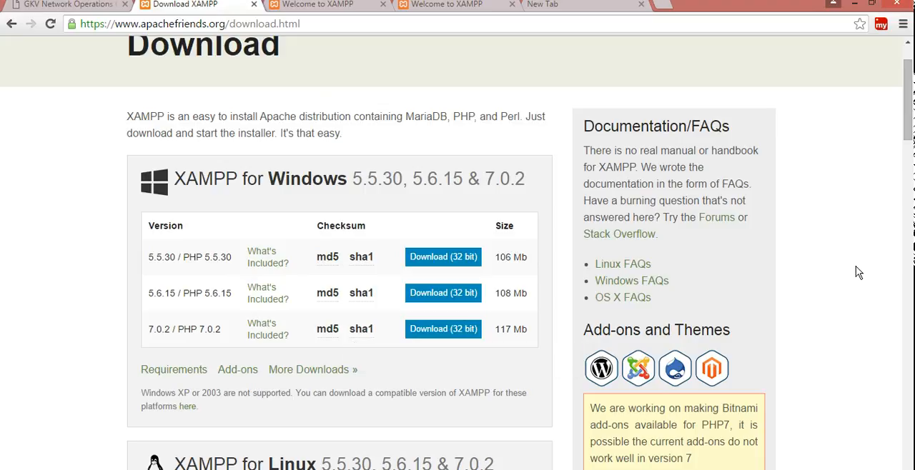
left_click_drag(911, 132, 911, 224)
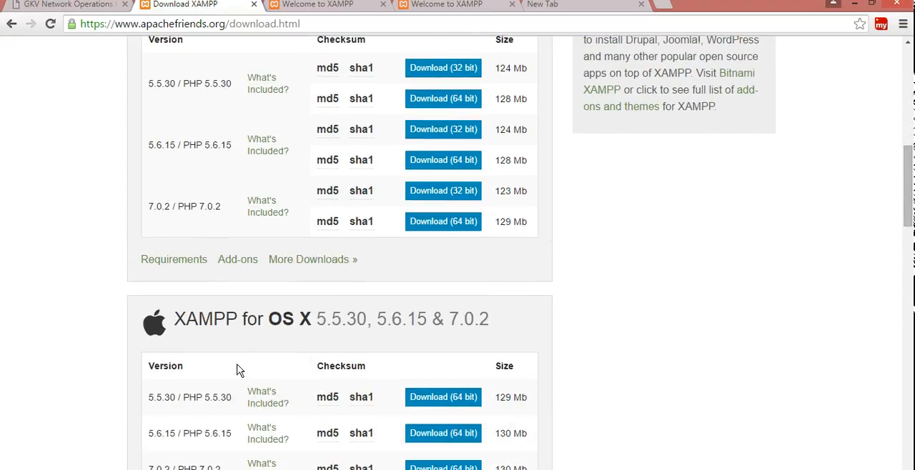
left_click_drag(911, 209, 911, 274)
left_click_drag(911, 243, 911, 129)
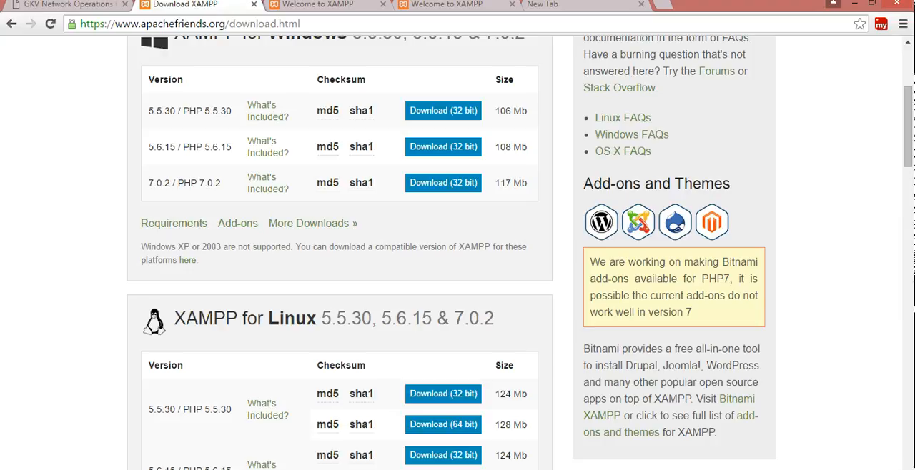
- Search Windows for "xampp" and open the XAMPP Control Panel
mouse_move(912, 3)
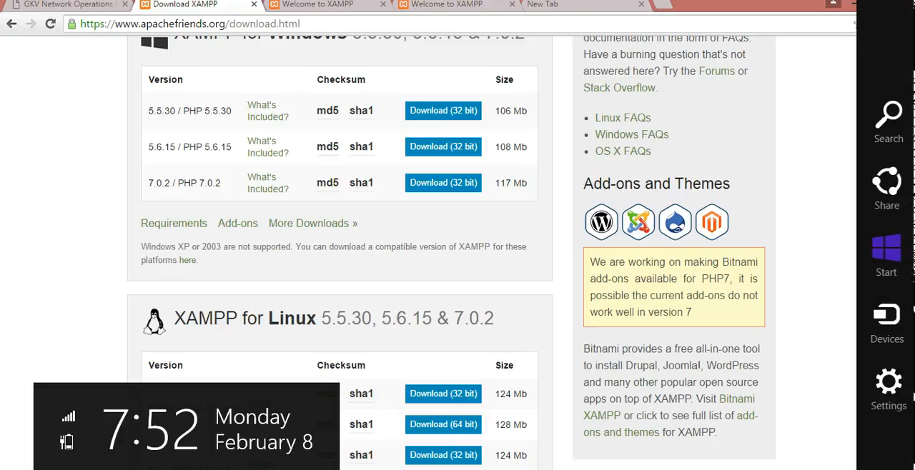
left_click(889, 113)
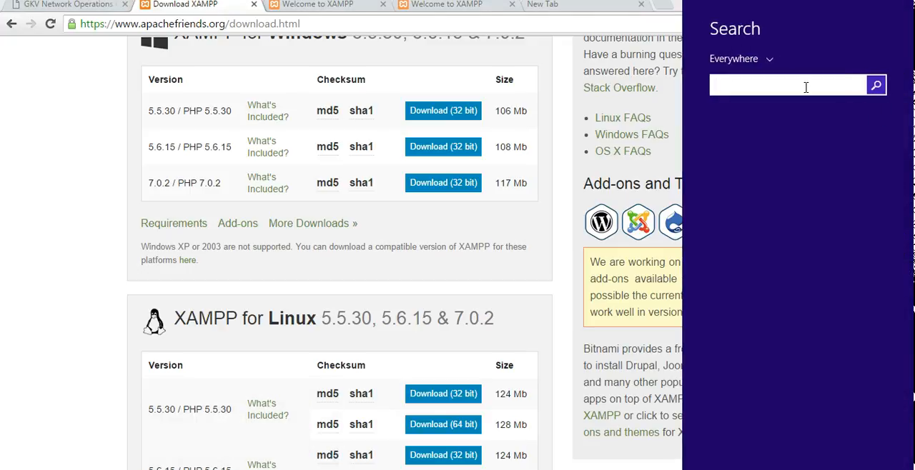
type("xampp Control Panel")
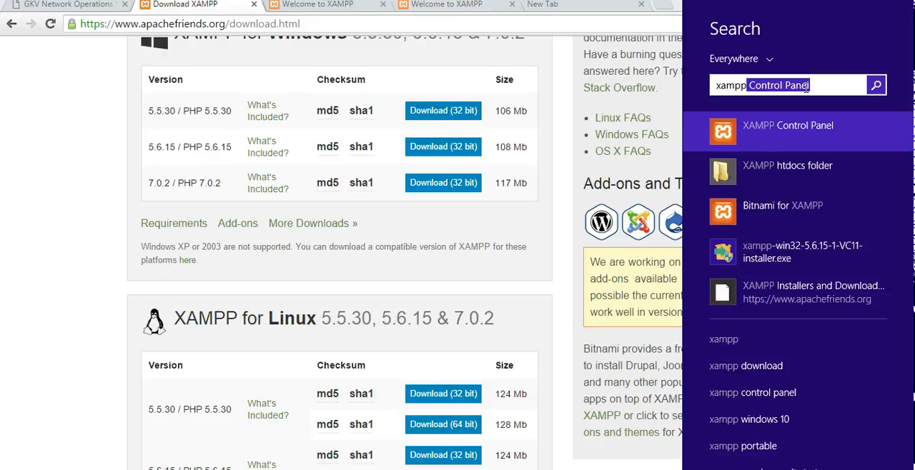
left_click(790, 129)
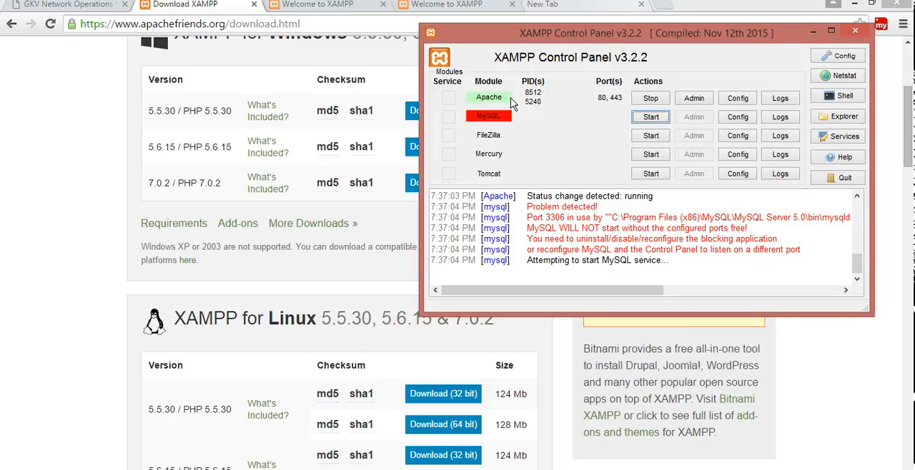
- Restart the Apache module and try to start the MySQL module, leaving the control panel out of the way
left_click(650, 99)
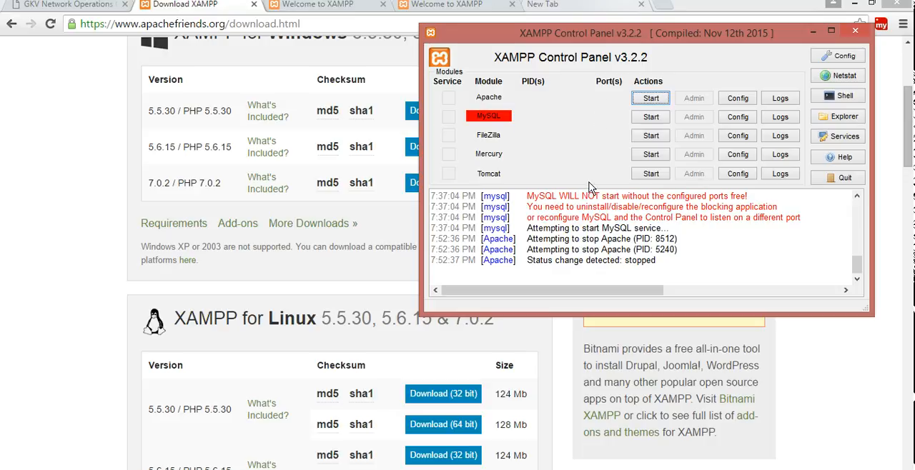
left_click(649, 101)
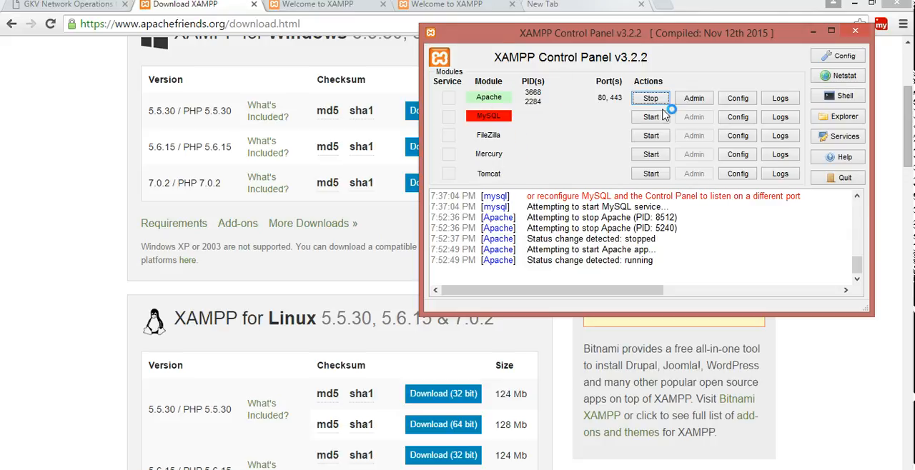
left_click(647, 122)
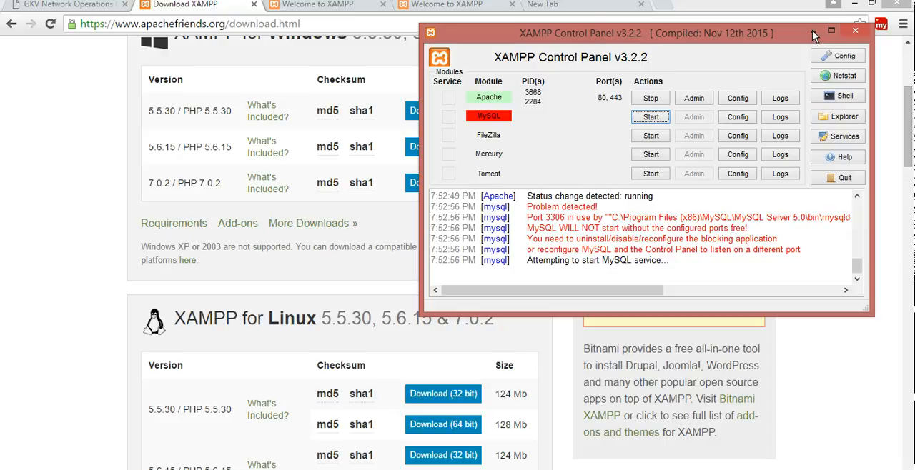
left_click(842, 357)
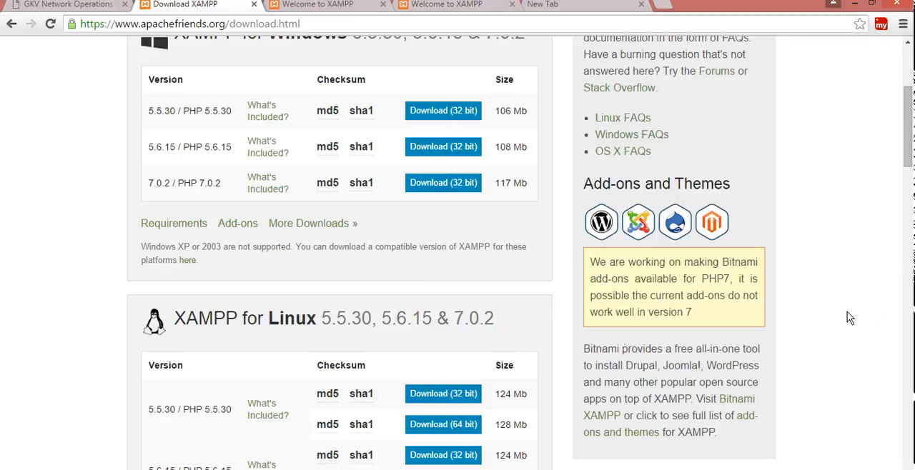
- Load localhost in a new browser tab to bring up the XAMPP dashboard
left_click(663, 6)
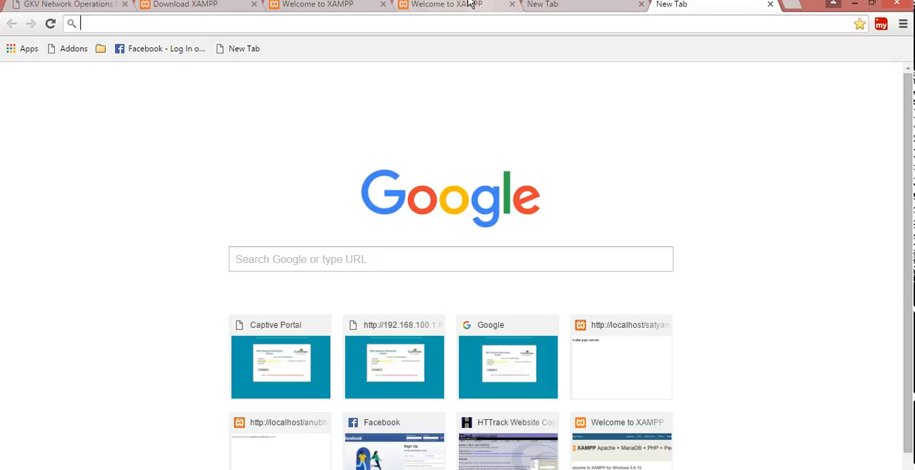
left_click(462, 27)
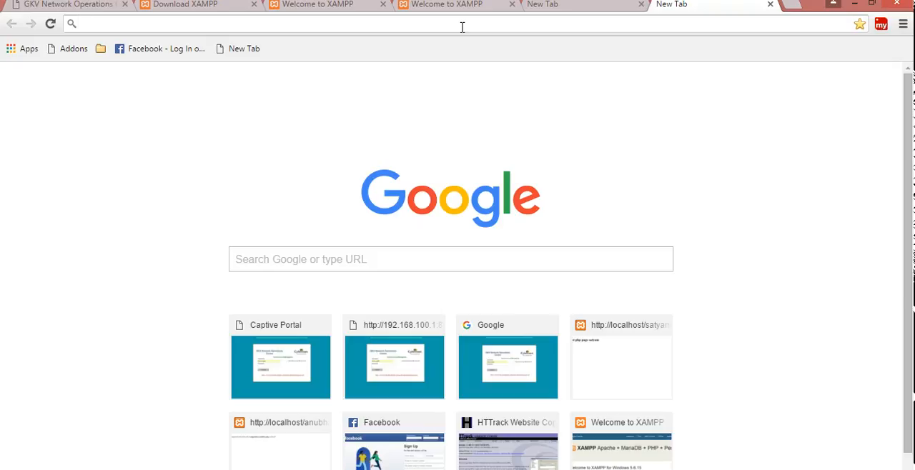
type("local")
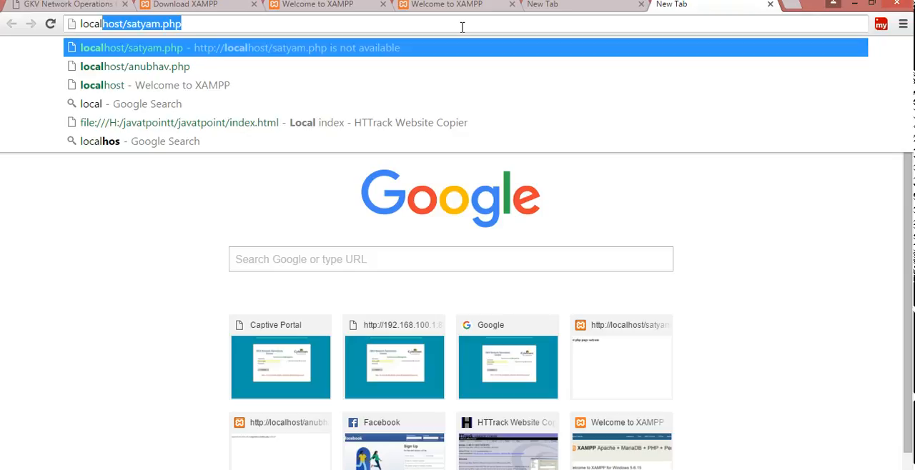
key("Right")
key("BackSpace")
key("BackSpace")
key("BackSpace")
key("BackSpace")
key("BackSpace")
key("BackSpace")
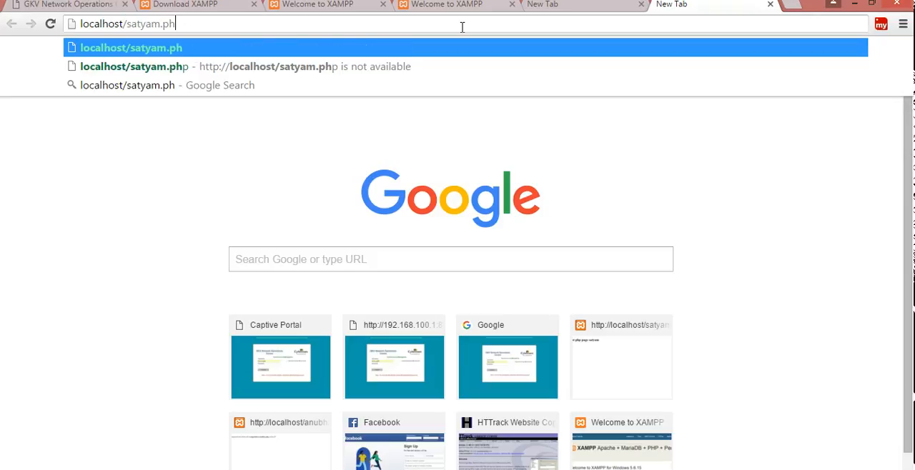
key("BackSpace")
key("BackSpace")
key("BackSpace")
key("BackSpace")
key("BackSpace")
key("BackSpace")
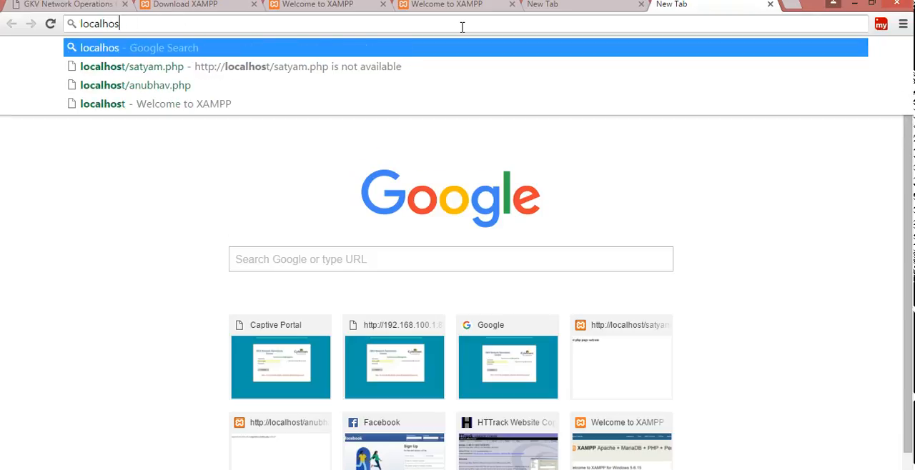
type("t")
key("Return")
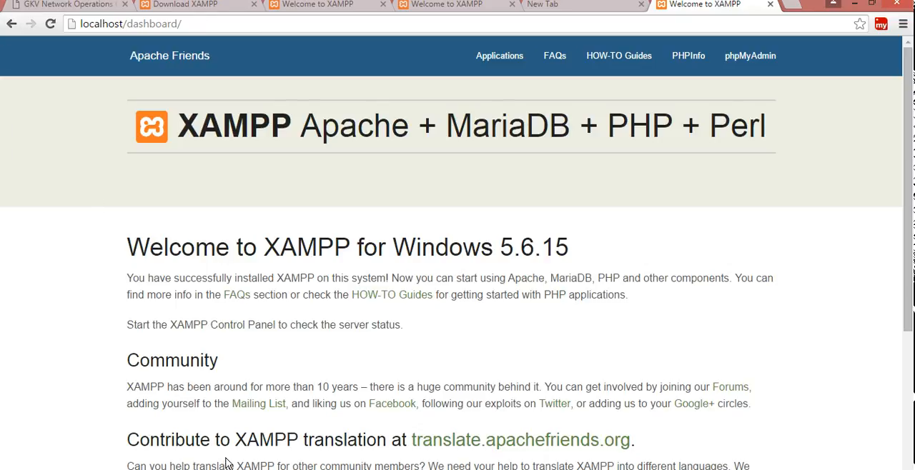
- Switch to Notepad++ and save the empty document as abc.php in the htdocs folder
key("alt+Tab")
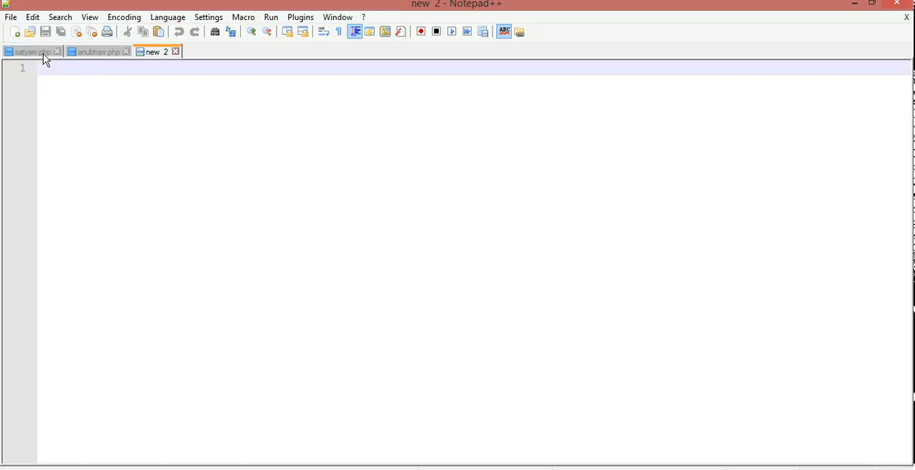
left_click(11, 17)
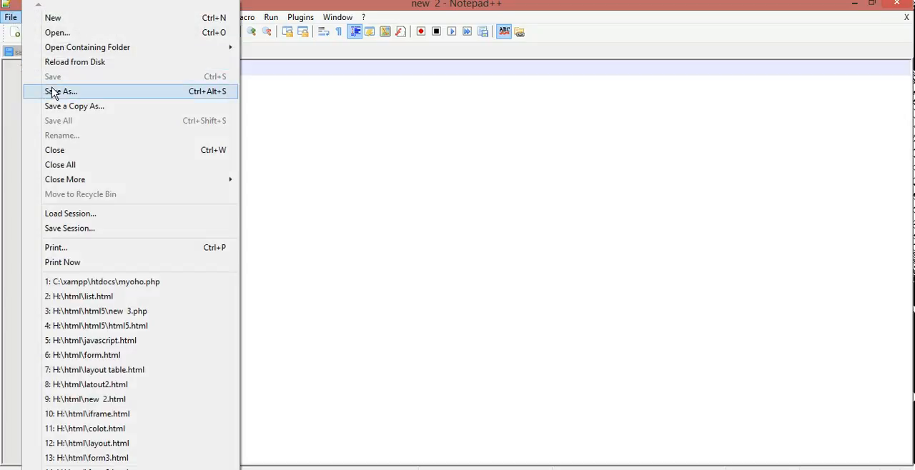
left_click(54, 92)
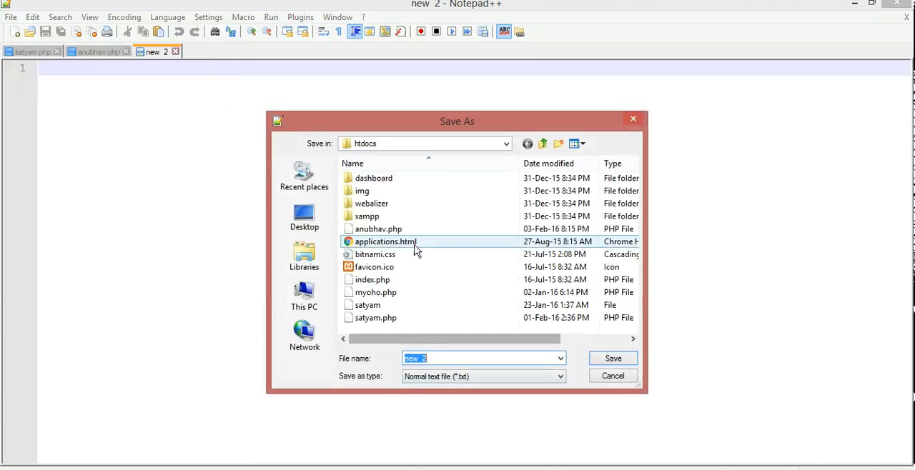
left_click(438, 359)
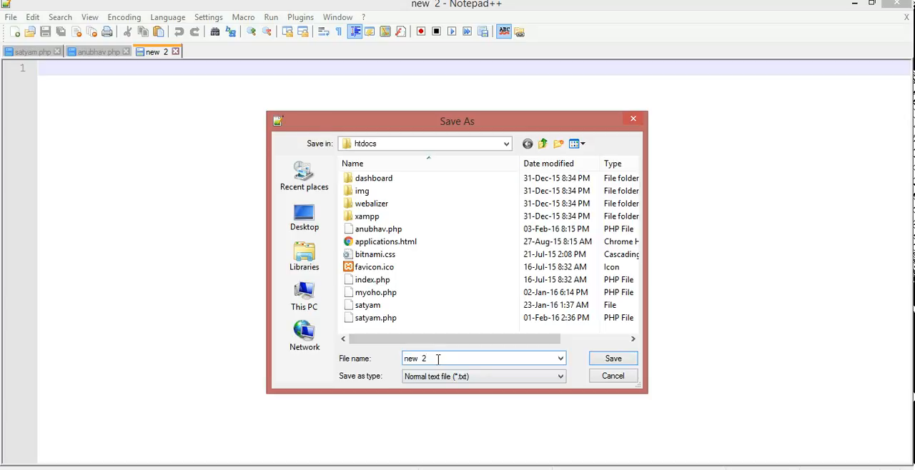
key("BackSpace")
key("BackSpace")
key("BackSpace")
key("BackSpace")
key("BackSpace")
type("abc.php")
key("Return")
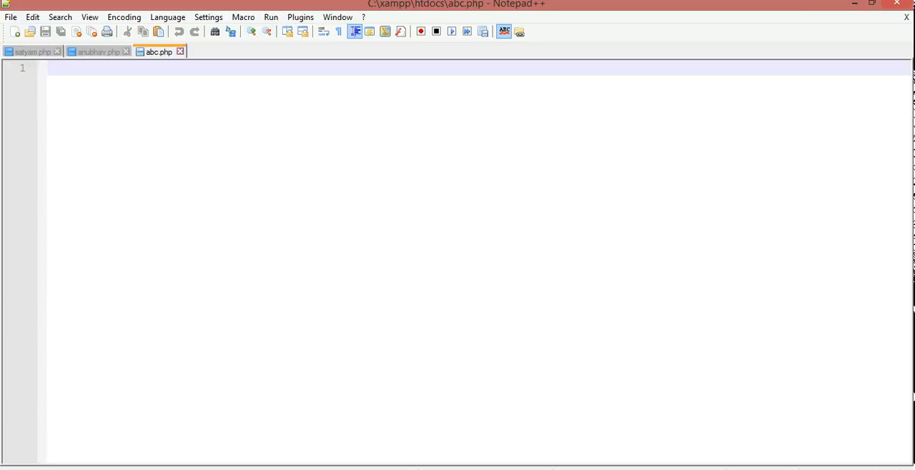
- Switch to File Explorer and browse from This PC through Local Disk (C:) and xampp to the htdocs folder to check for abc.php
left_click(63, 445)
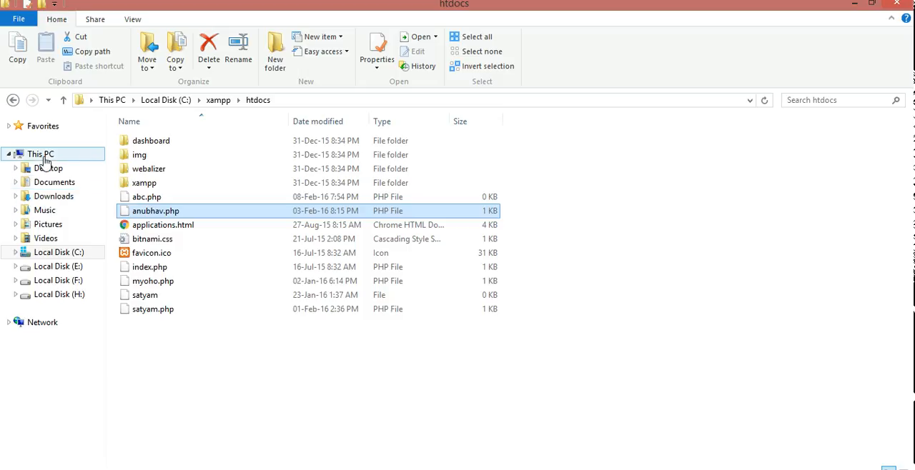
left_click(43, 155)
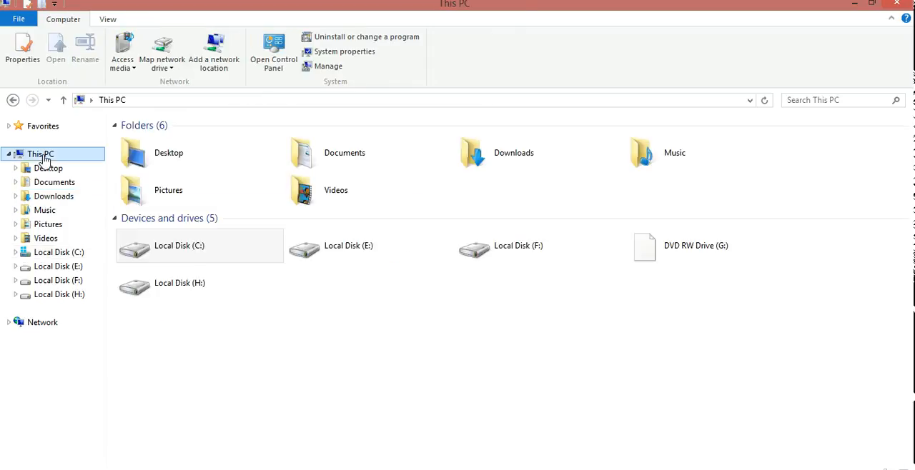
left_click(197, 259)
double_click(197, 259)
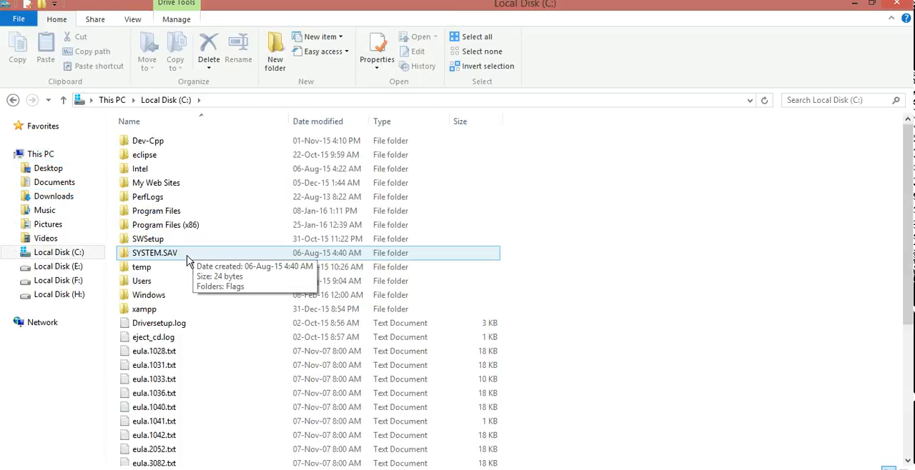
left_click(166, 310)
double_click(163, 313)
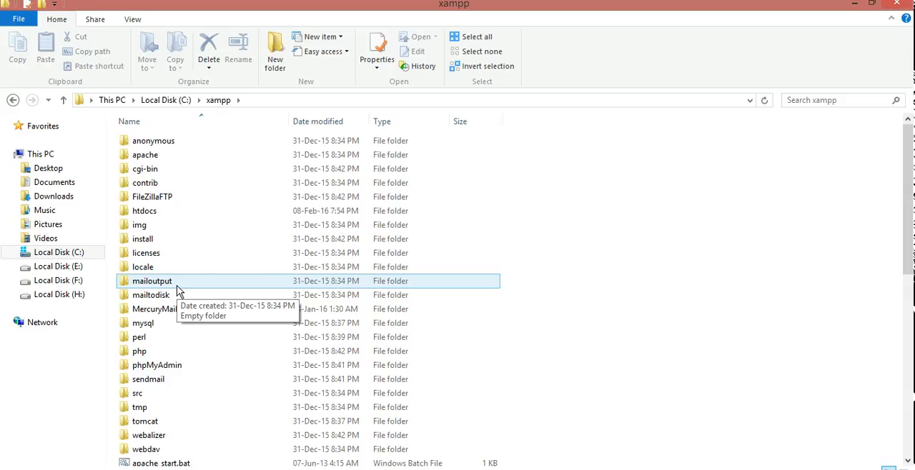
double_click(154, 213)
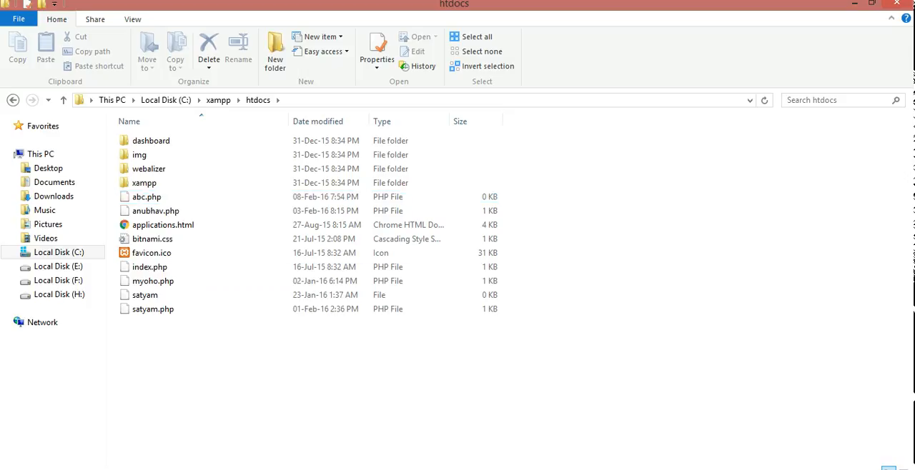
- Return to Notepad++, enter a first name as the only text in abc.php, and save the file
left_click(218, 425)
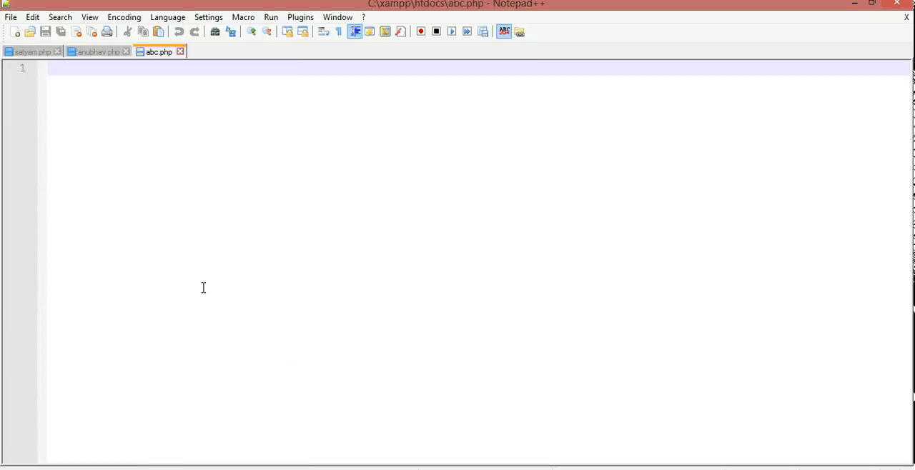
type("saty")
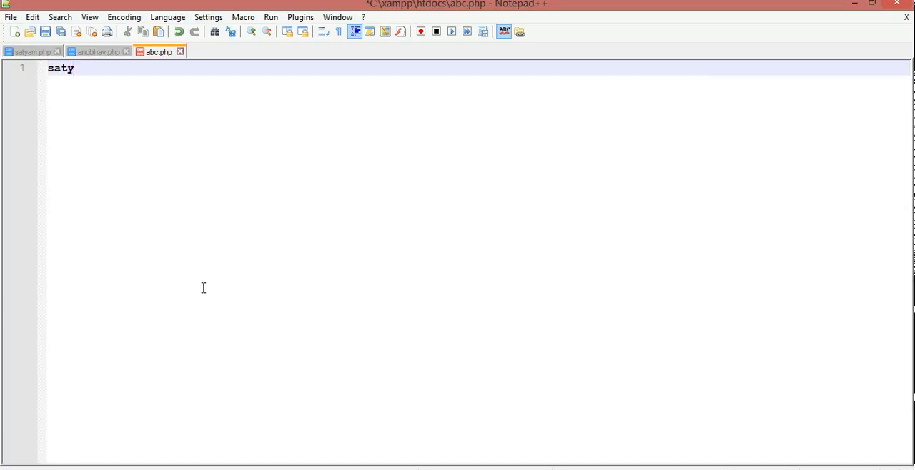
type("am")
key("ctrl+s")
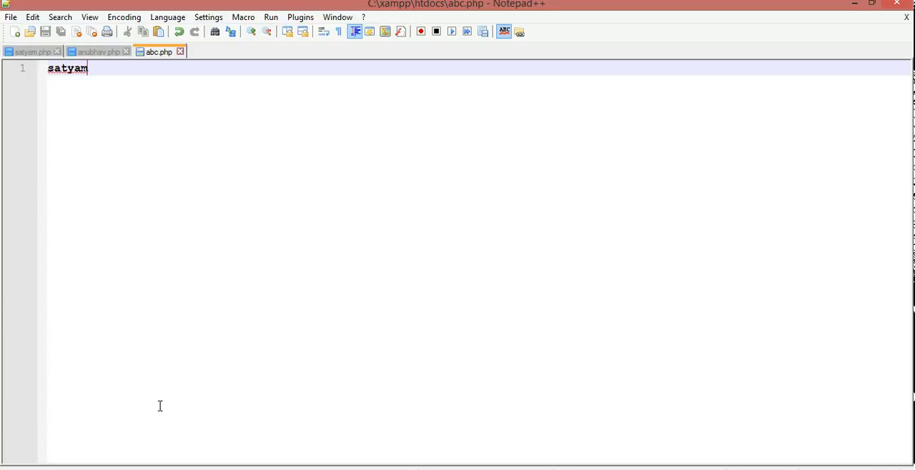
- Switch to the browser and load localhost/abc.php in a new tab
mouse_move(137, 469)
left_click(148, 441)
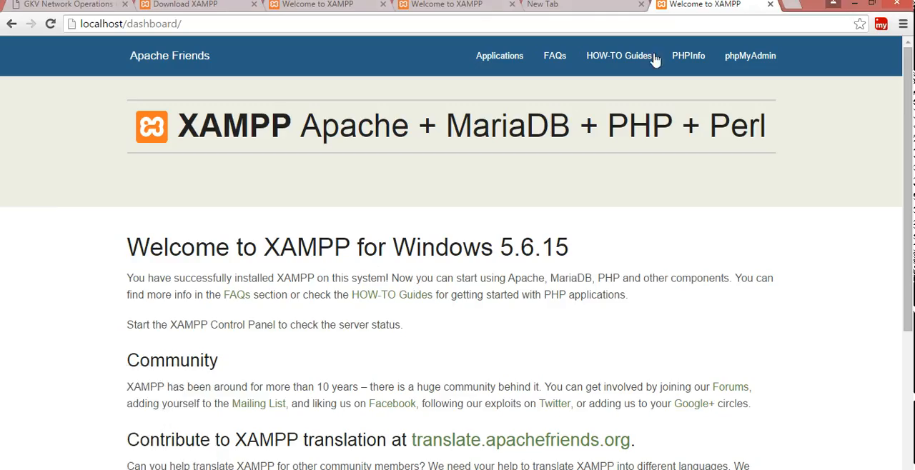
left_click(792, 5)
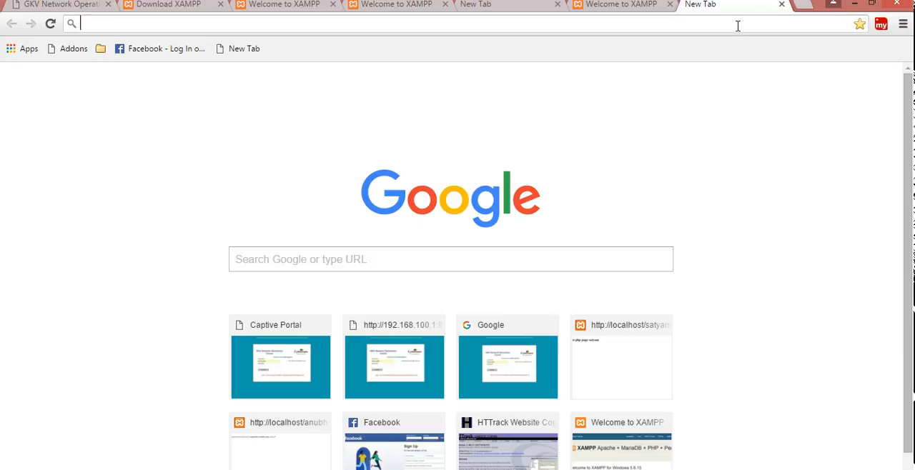
type("lo")
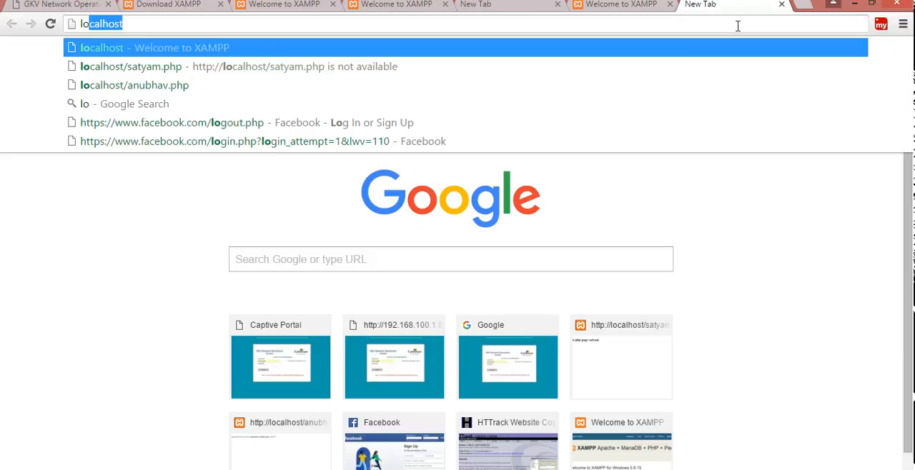
type("calhost")
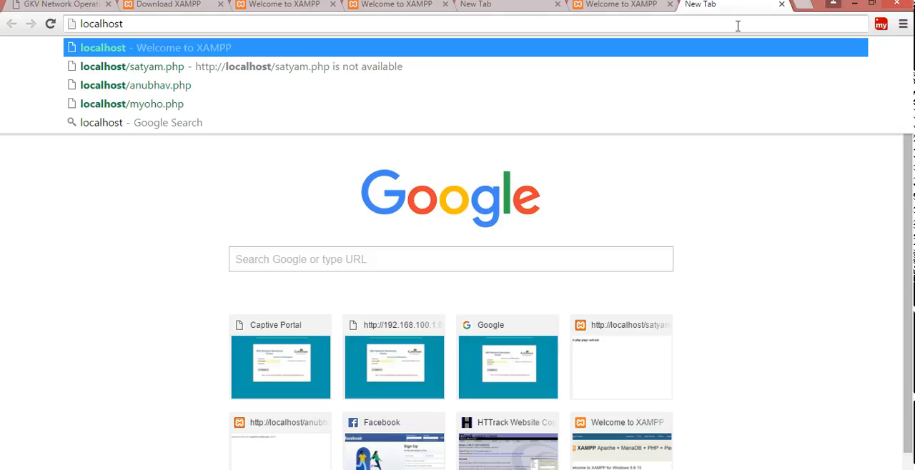
type("/")
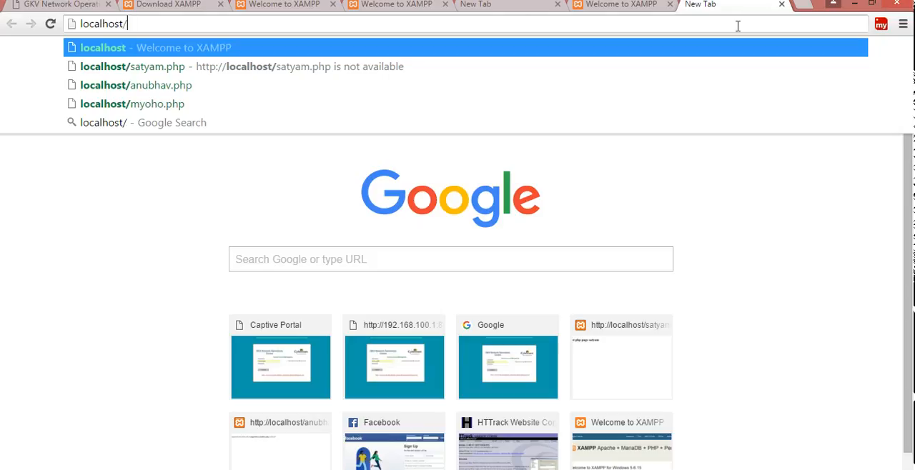
type("abc")
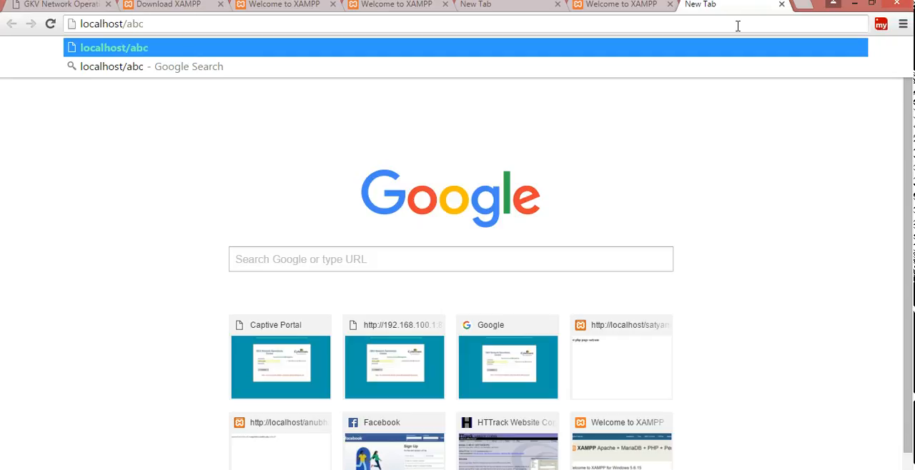
type(".php")
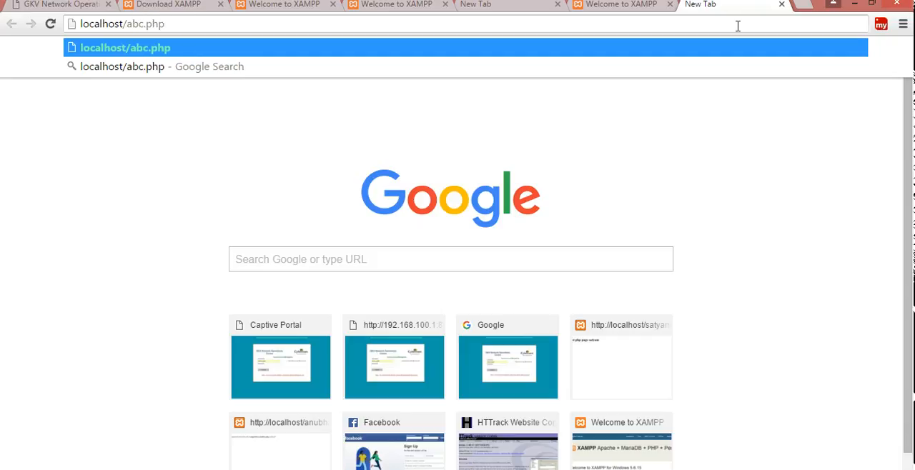
key("Return")
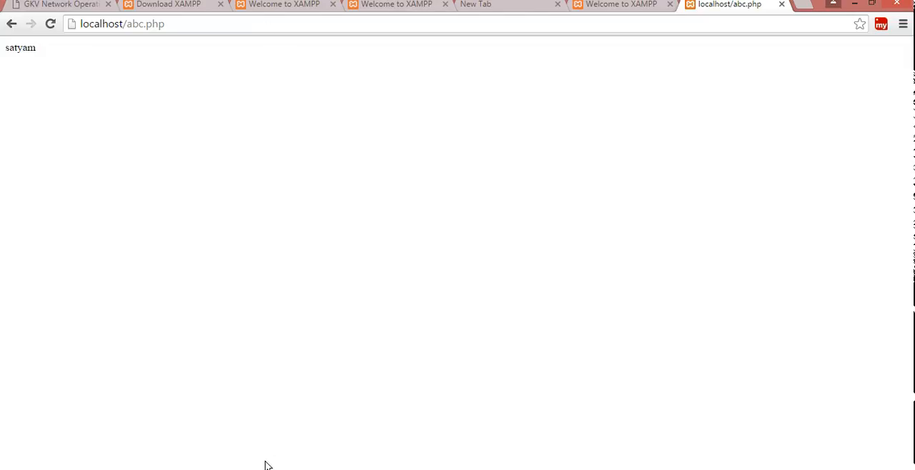
- View the code of satyam.php in Notepad++, and load localhost/satyam.php in a new browser tab
left_click(210, 422)
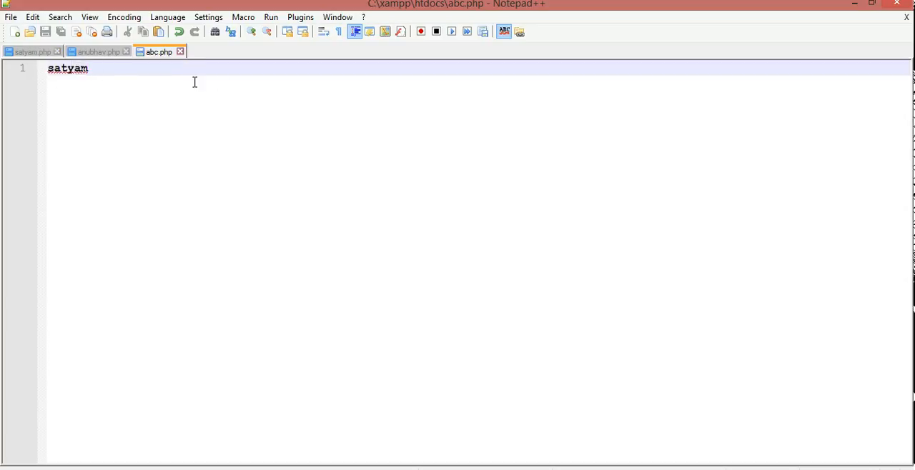
left_click(31, 52)
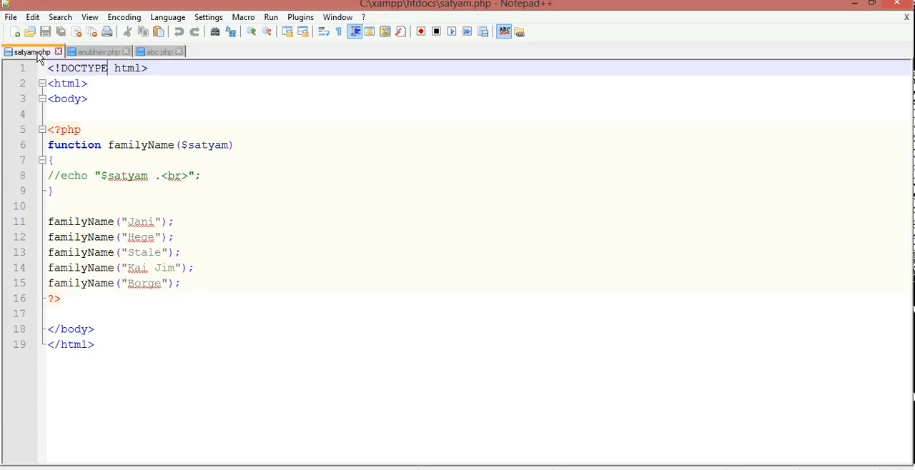
mouse_move(136, 468)
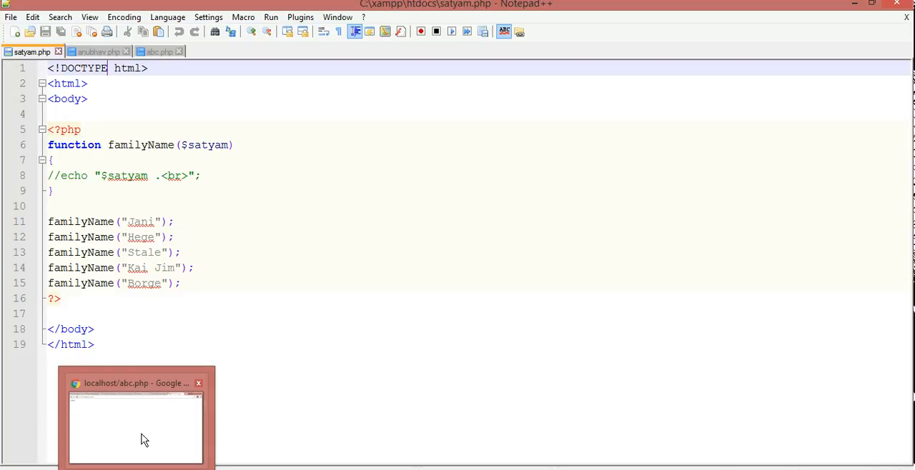
left_click(141, 437)
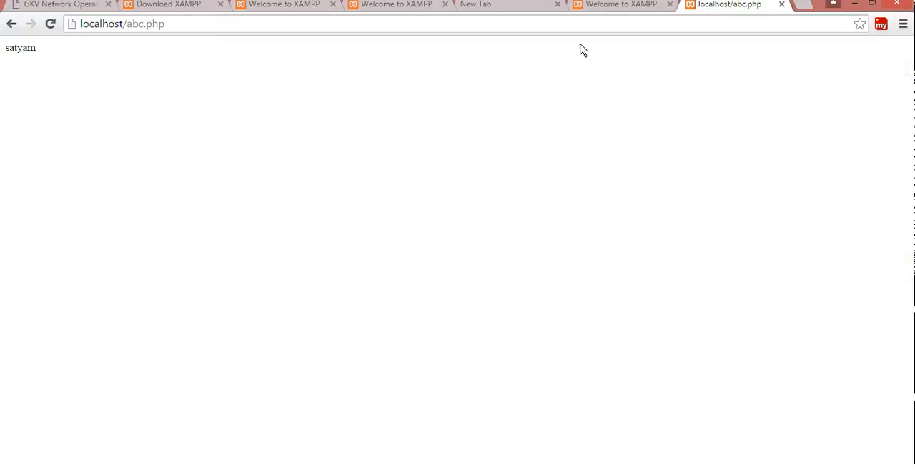
left_click(801, 7)
type("lo")
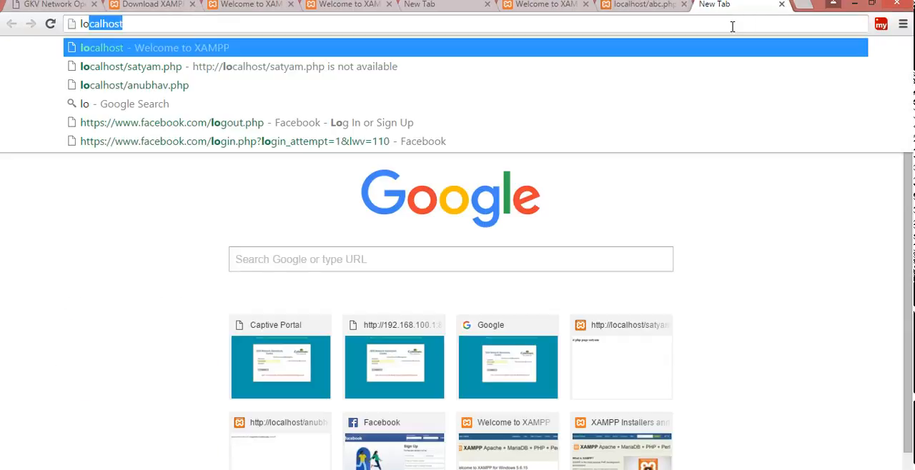
key("Right")
type("/s")
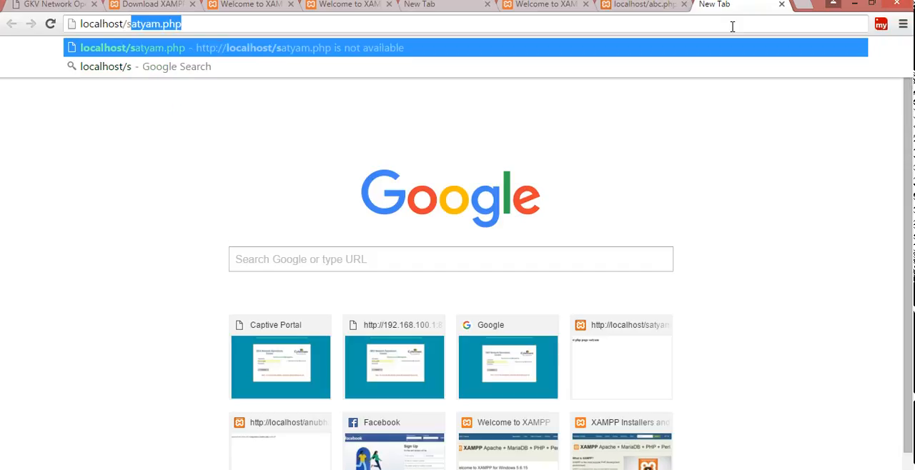
key("Right")
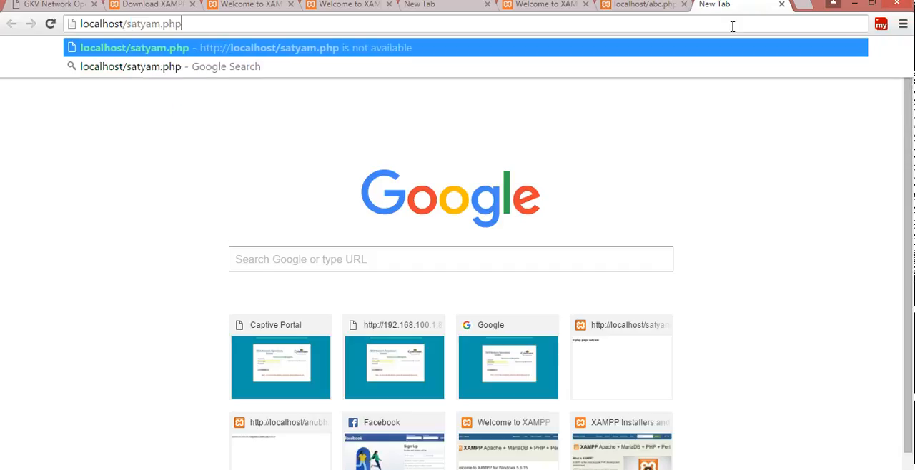
key("Return")
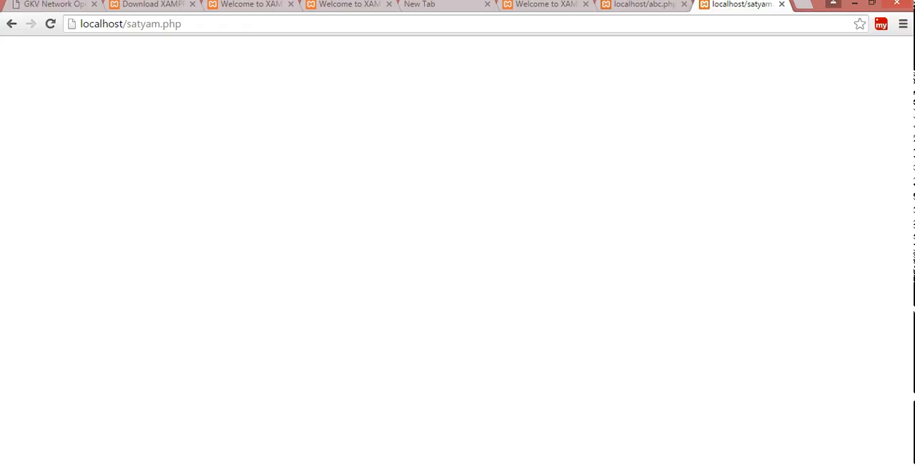
- Back in Notepad++, add the second line "welcome to php" to abc.php and save the file
left_click(211, 432)
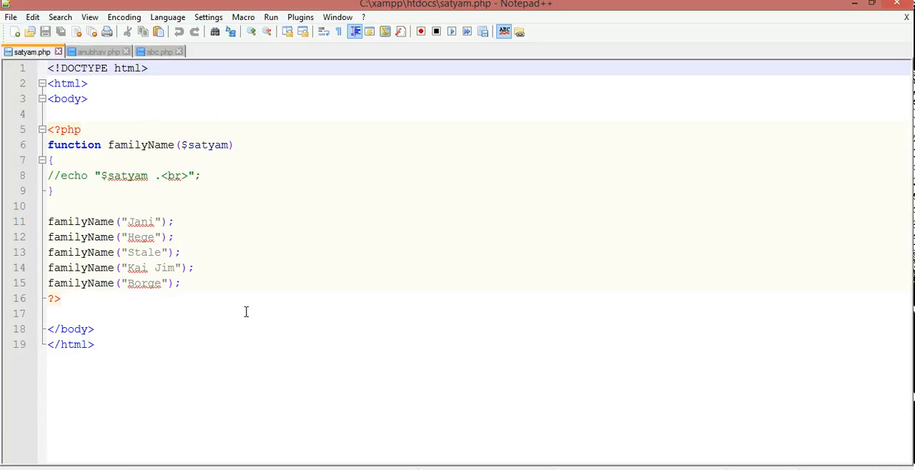
left_click(159, 51)
key("Return")
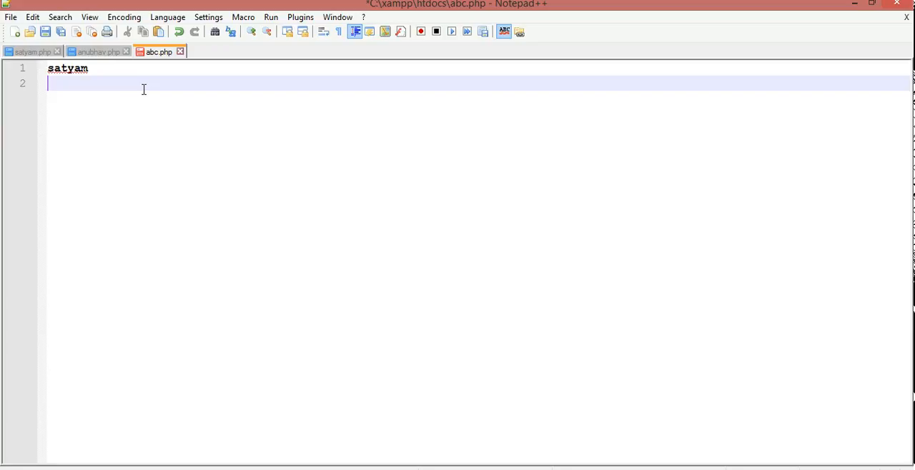
type("gdhdgdf")
key("BackSpace")
key("BackSpace")
key("BackSpace")
key("BackSpace")
key("BackSpace")
key("BackSpace")
key("BackSpace")
type("wel")
type("come")
type("t")
type(" to php")
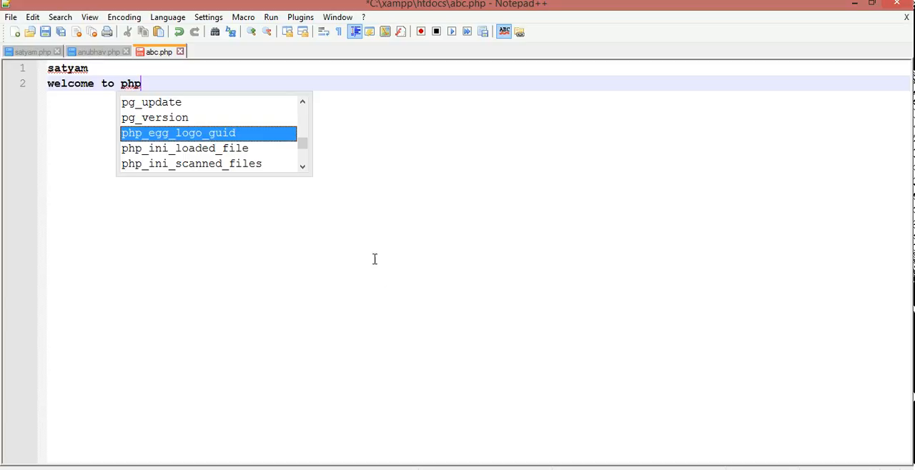
left_click(468, 417)
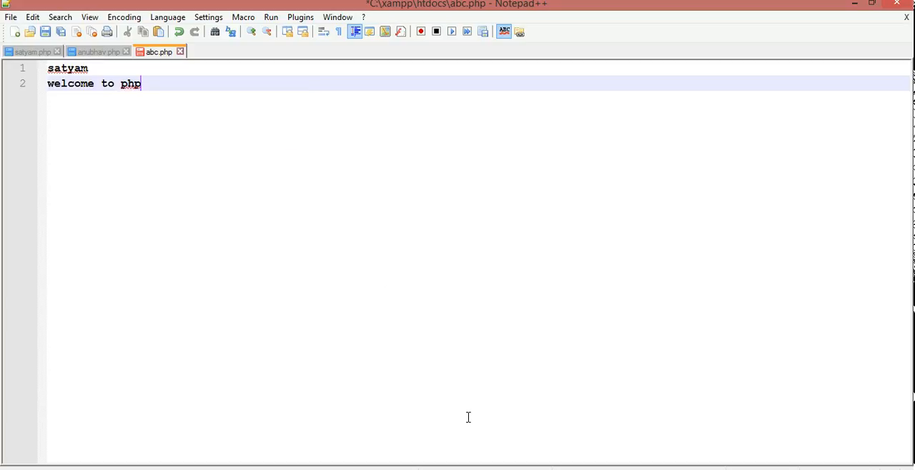
key("ctrl+s")
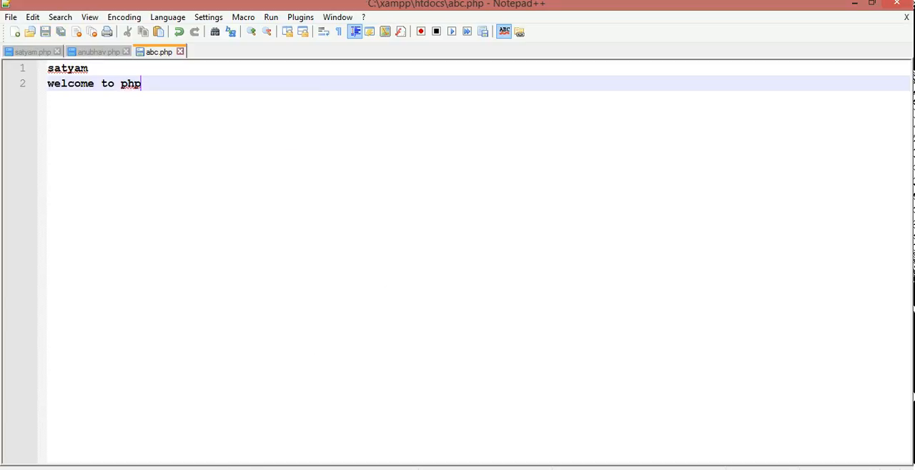
- Switch to the browser to view the updated abc.php page
left_click(135, 454)
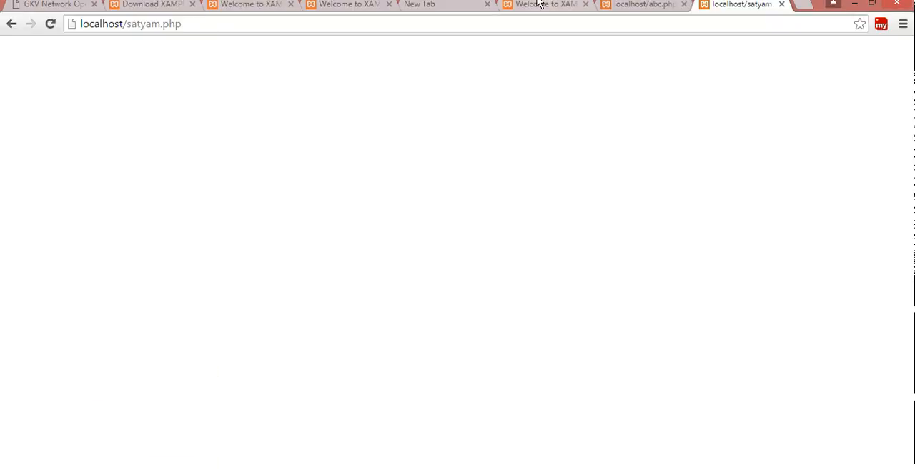